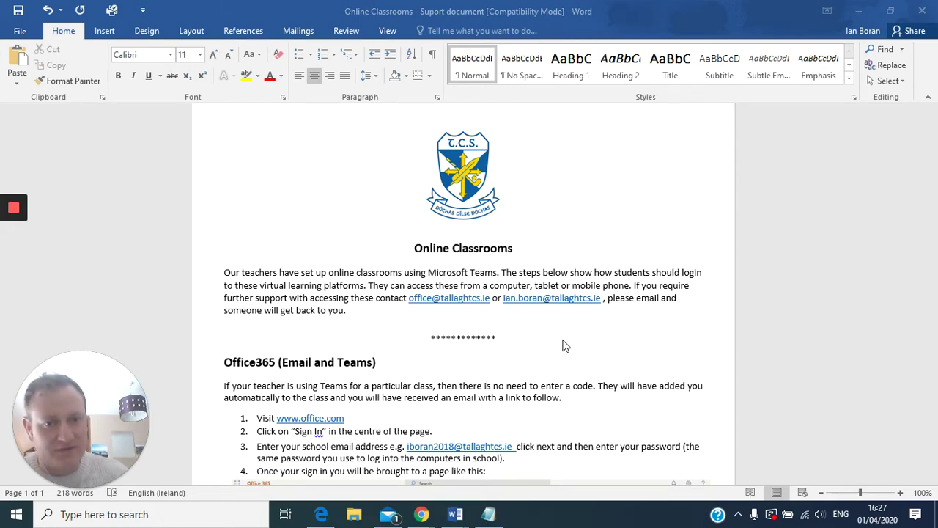
- Scroll the Word document down to the Office365 sign-in steps 1–6 and the start-page screenshot
{"action": "scroll", "coordinate": [555, 337], "scroll_direction": "down", "scroll_amount": 5}
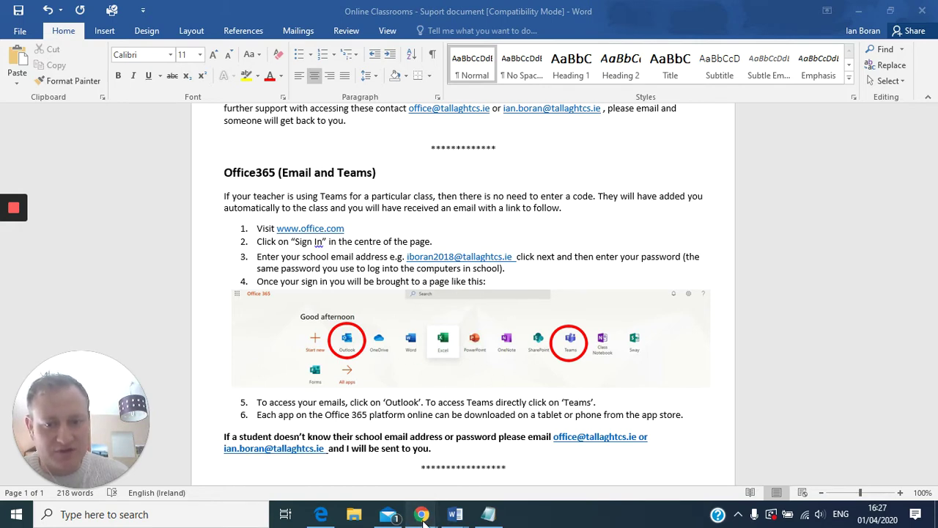
- Open the Office 365 Login result from the search results and start signing in
{"action": "mouse_move", "coordinate": [421, 514]}
{"action": "left_click", "coordinate": [506, 462]}
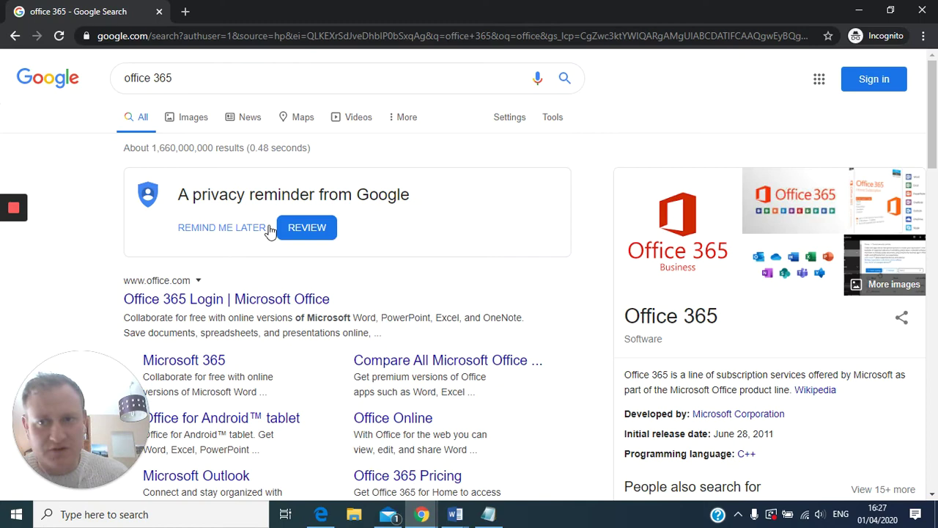
{"action": "left_click", "coordinate": [233, 300]}
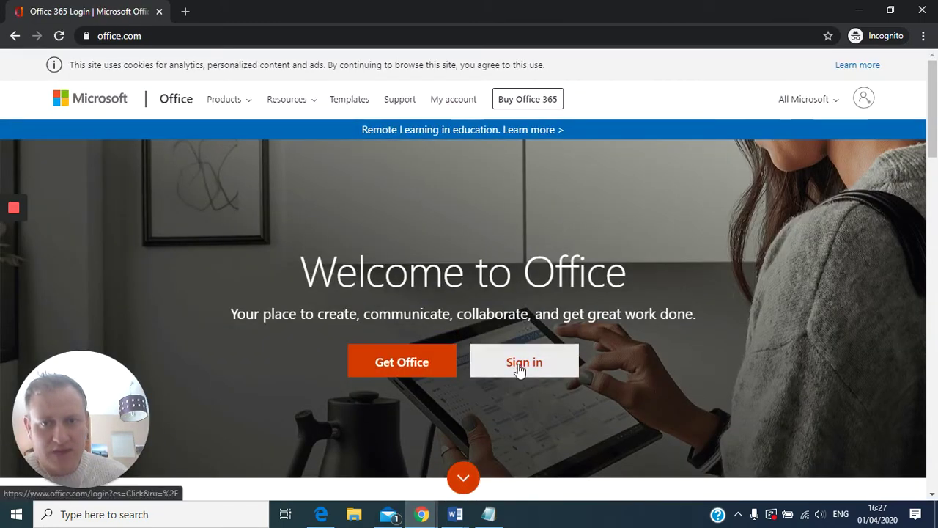
{"action": "left_click", "coordinate": [519, 372]}
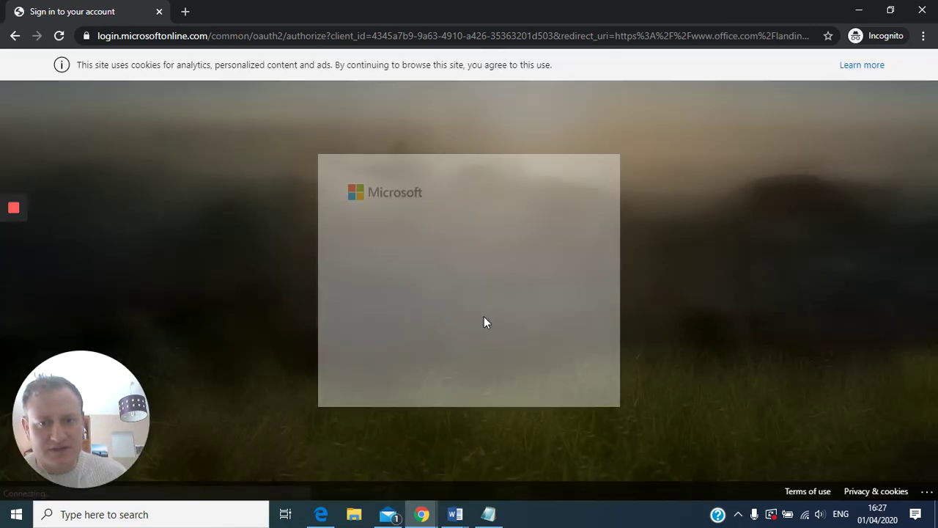
- Enter the student's school e-mail and password, declining to stay signed in
{"action": "type", "text": "jp"}
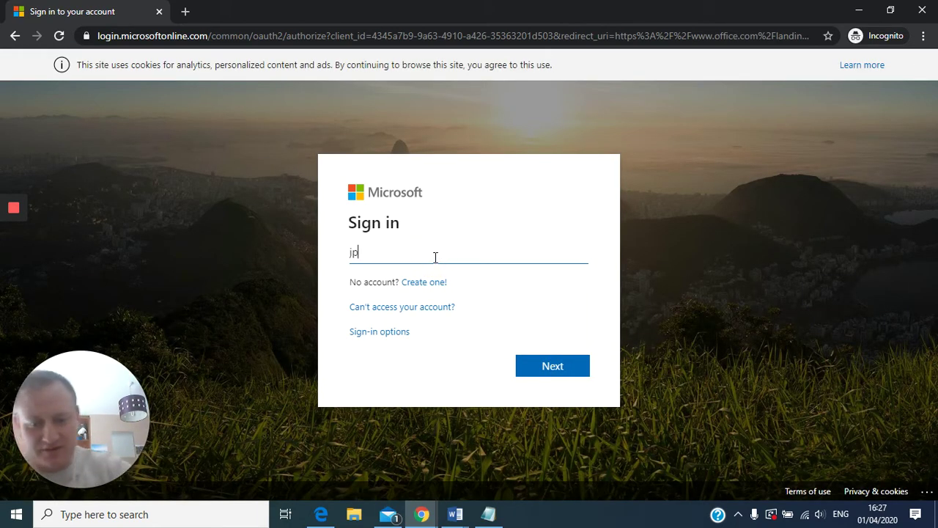
{"action": "key", "text": "BackSpace"}
{"action": "key", "text": "BackSpace"}
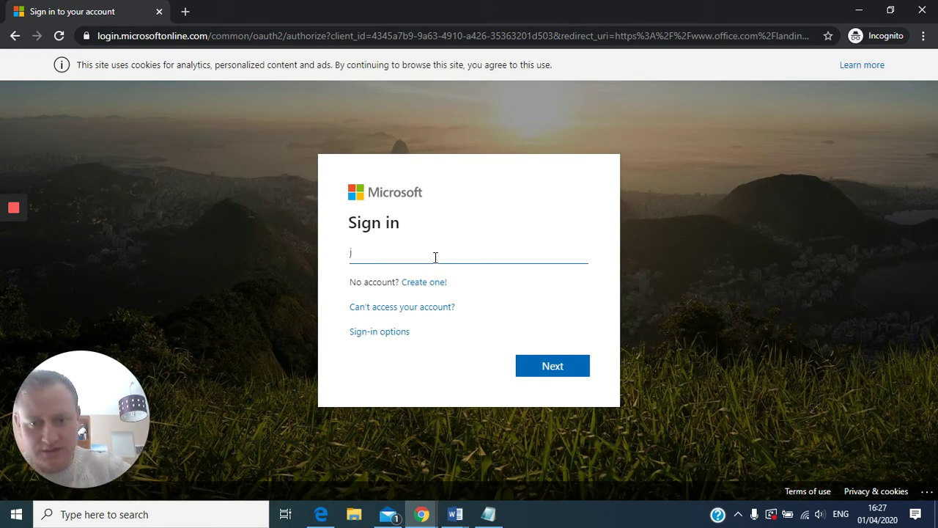
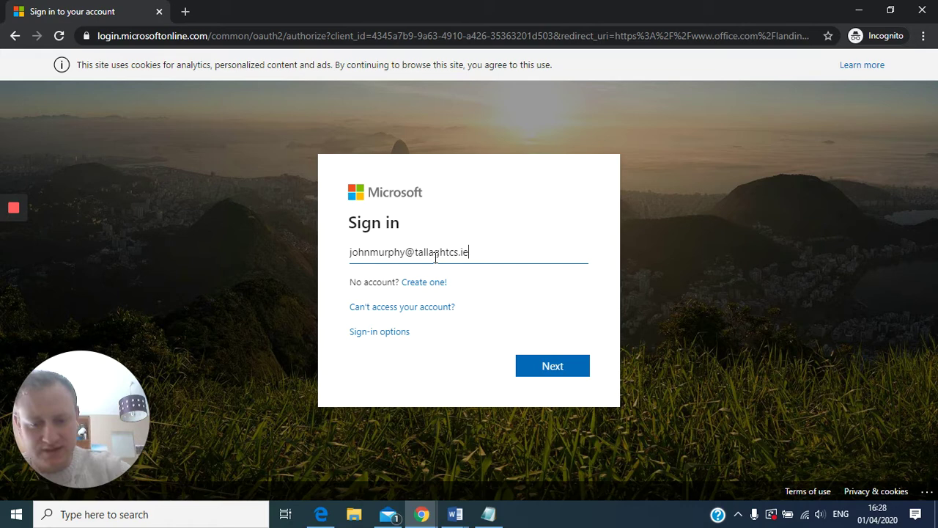
{"action": "key", "text": "Return"}
{"action": "type", "text": "•"}
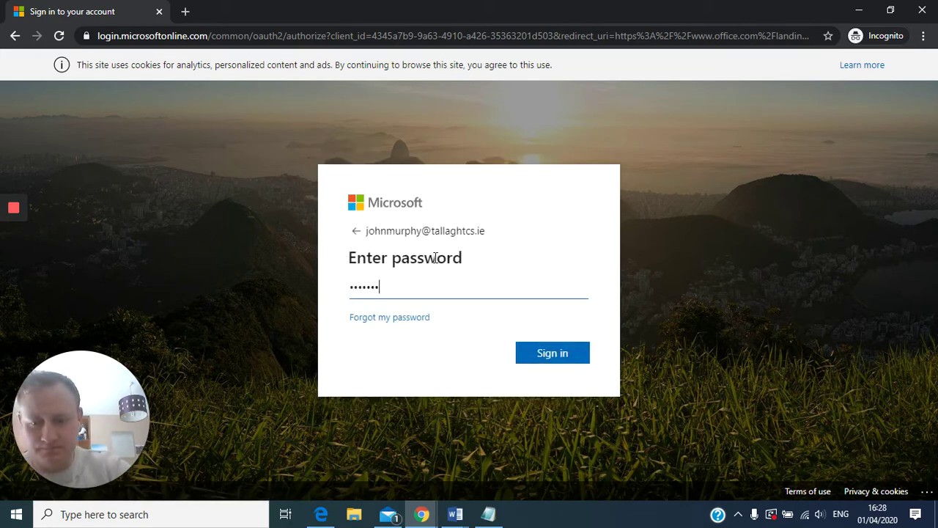
{"action": "type", "text": "••••••••"}
{"action": "key", "text": "Return"}
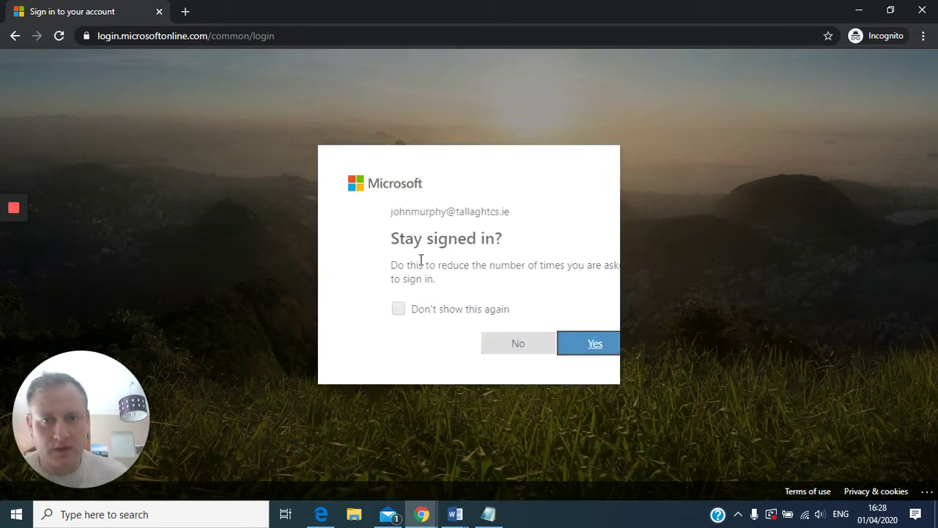
{"action": "left_click", "coordinate": [455, 344]}
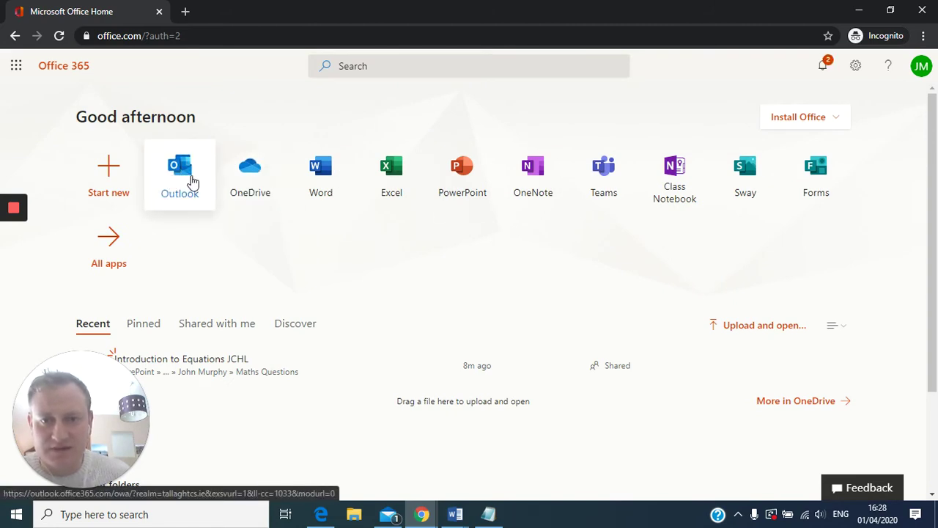
- Open Outlook from the Office Home tile, showing the Inbox with the 'Test' message in a new tab
{"action": "left_click", "coordinate": [193, 184]}
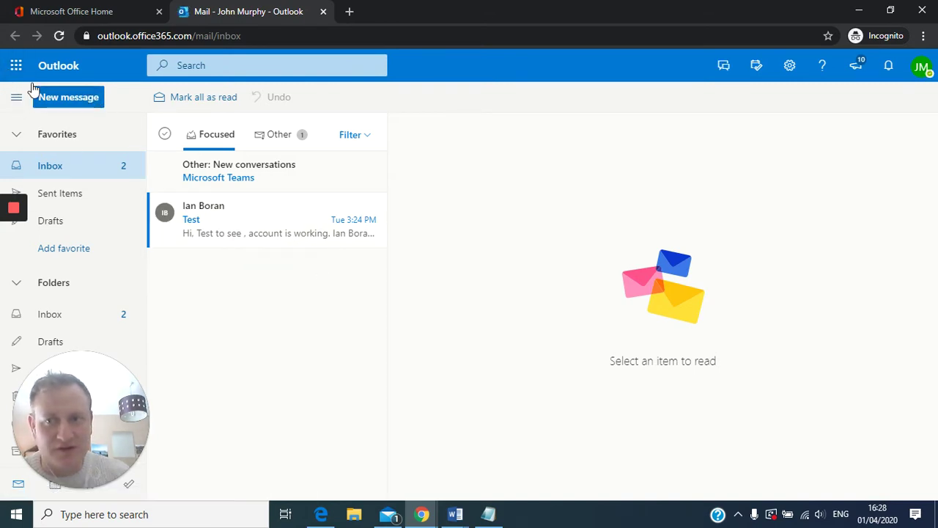
- Launch Teams from Office 365 home, enter the first team, and dismiss the notification prompt
{"action": "left_click", "coordinate": [16, 67]}
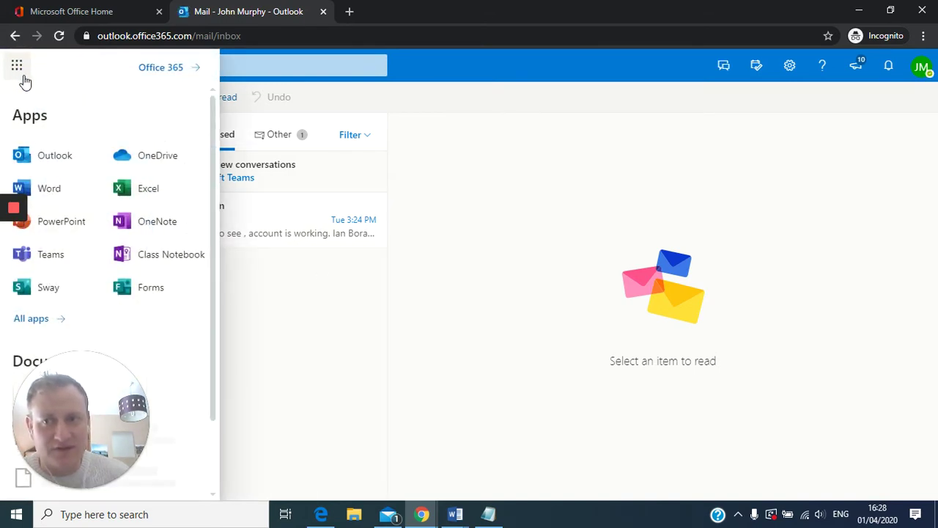
{"action": "left_click", "coordinate": [161, 68]}
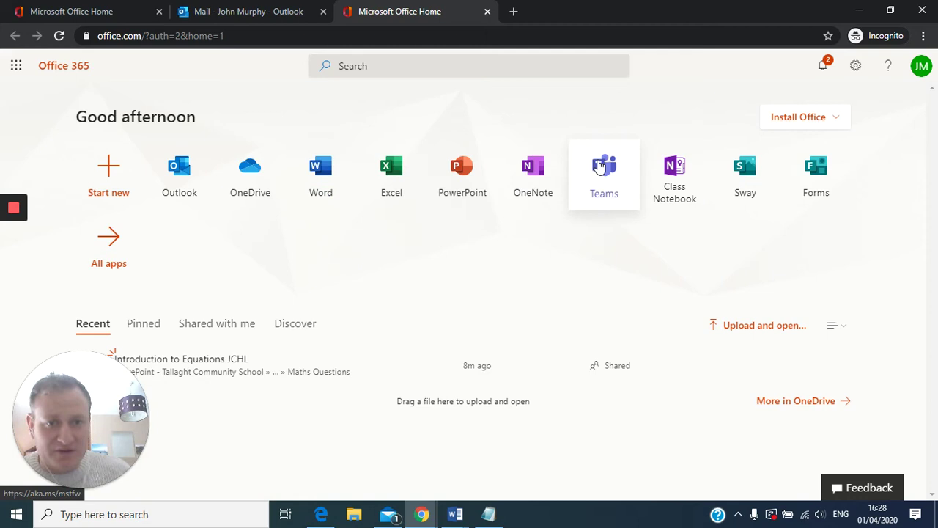
{"action": "left_click", "coordinate": [606, 173]}
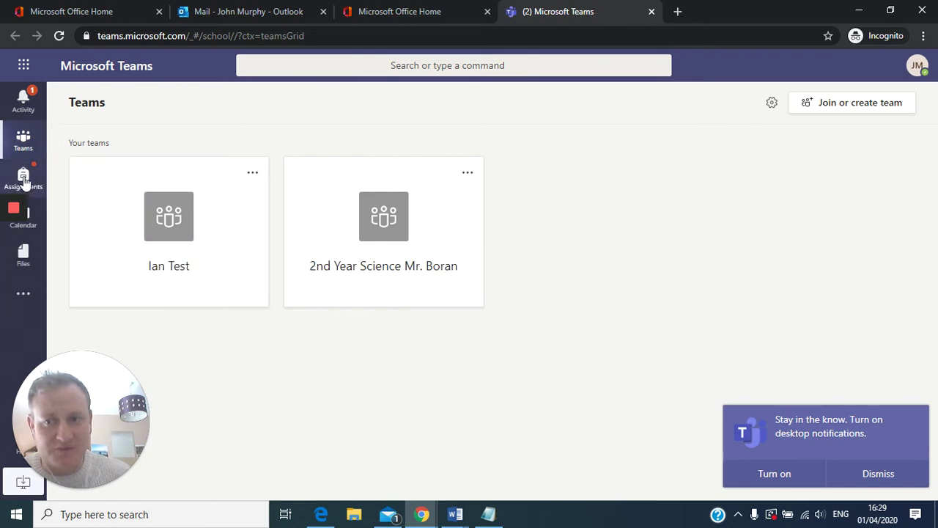
{"action": "left_click", "coordinate": [195, 223]}
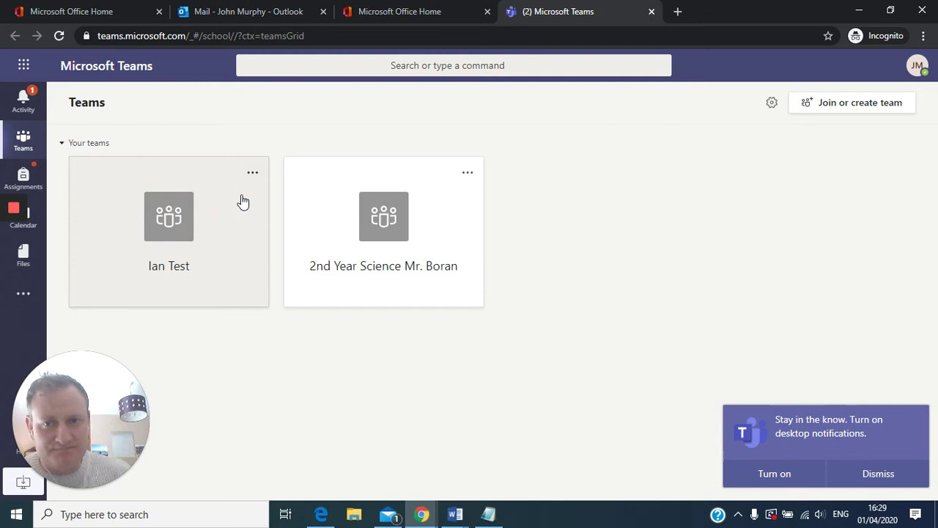
{"action": "left_click", "coordinate": [882, 477]}
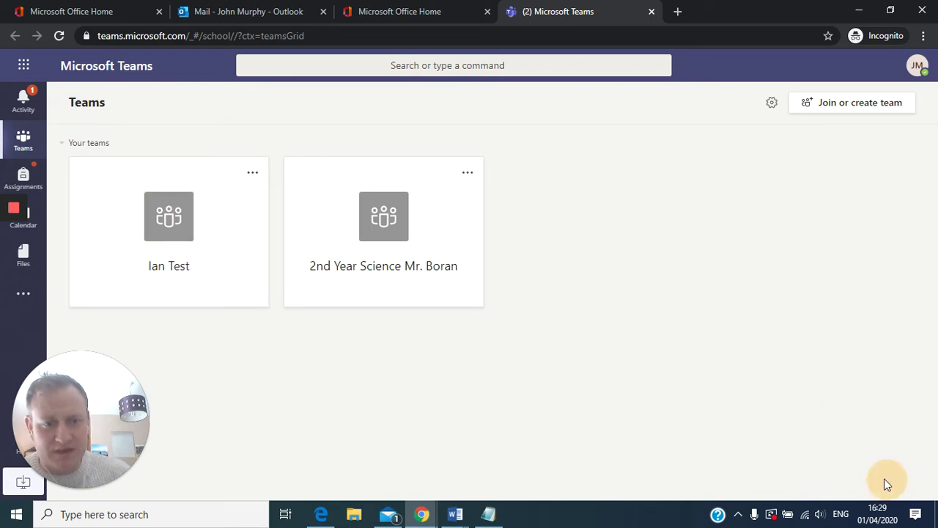
- Open the first team's General channel and scroll through its posts
{"action": "left_click", "coordinate": [113, 237]}
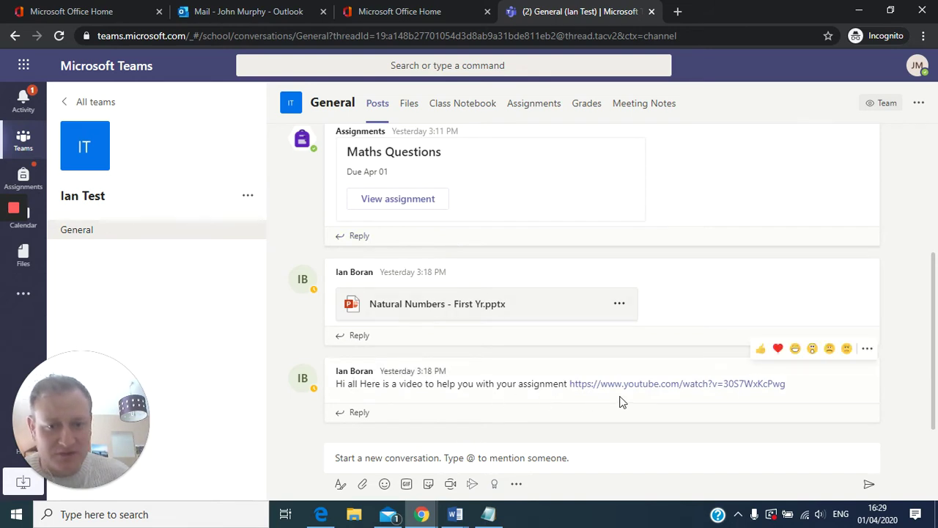
{"action": "scroll", "coordinate": [482, 398], "scroll_direction": "up", "scroll_amount": 5}
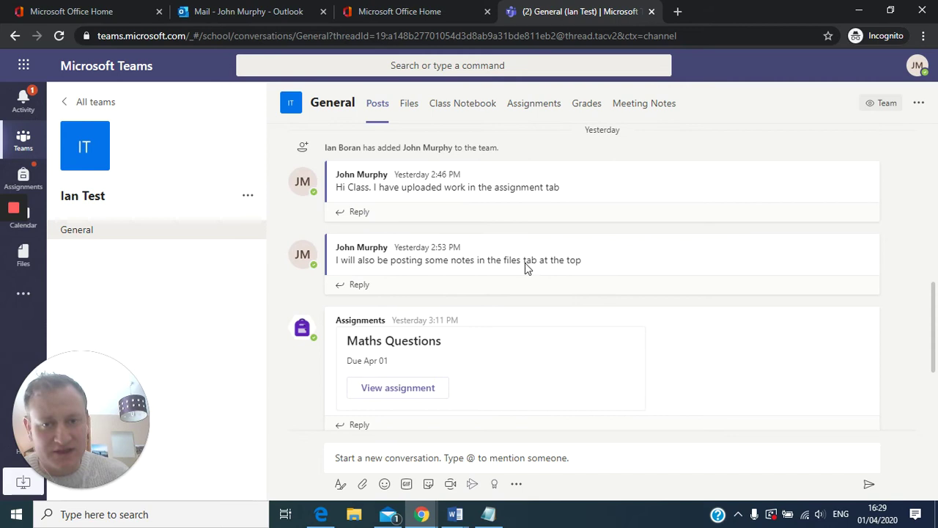
{"action": "scroll", "coordinate": [513, 257], "scroll_direction": "down", "scroll_amount": 2}
{"action": "scroll", "coordinate": [477, 261], "scroll_direction": "down", "scroll_amount": 5}
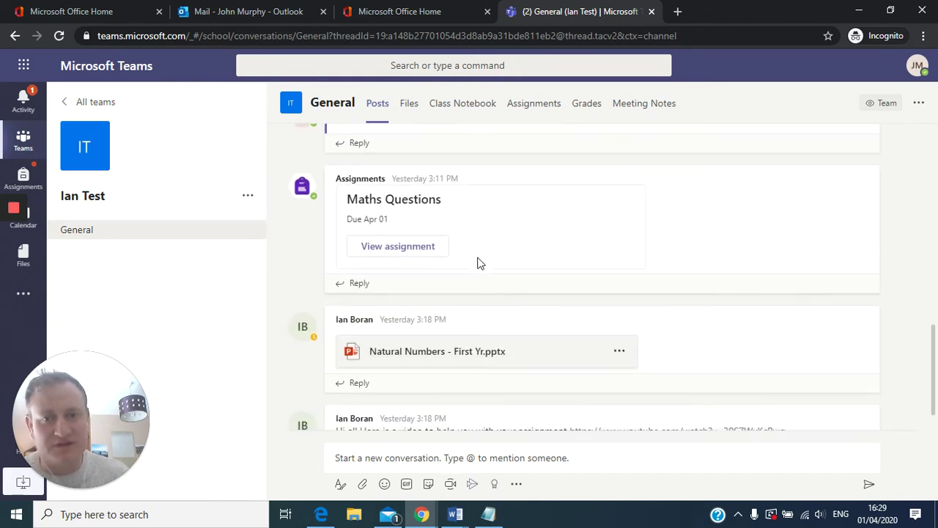
{"action": "scroll", "coordinate": [518, 330], "scroll_direction": "up", "scroll_amount": 6}
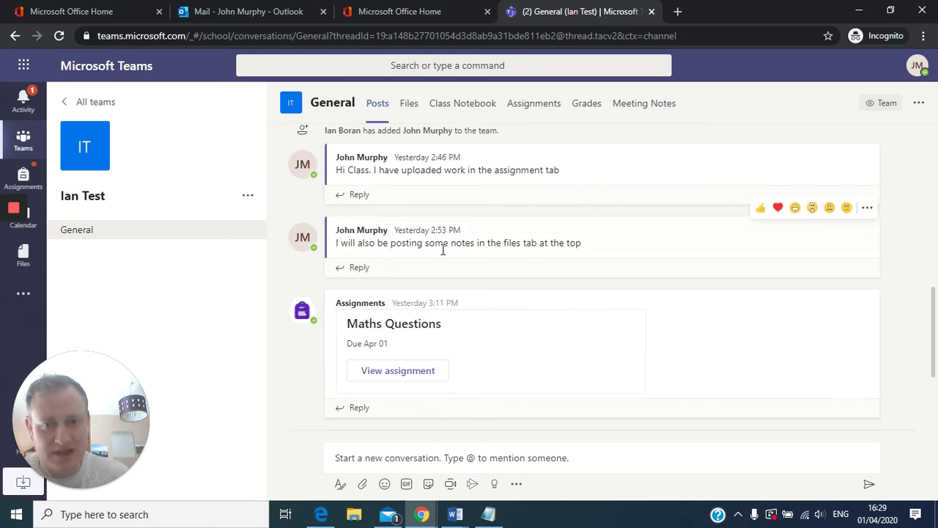
{"action": "scroll", "coordinate": [447, 253], "scroll_direction": "down", "scroll_amount": 5}
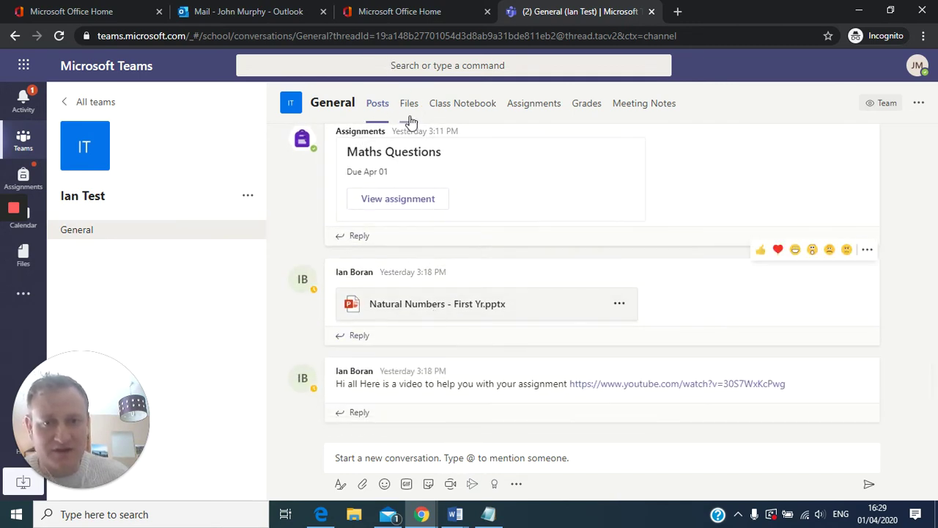
- View the channel's shared Files, then return to the Posts list
{"action": "left_click", "coordinate": [409, 102]}
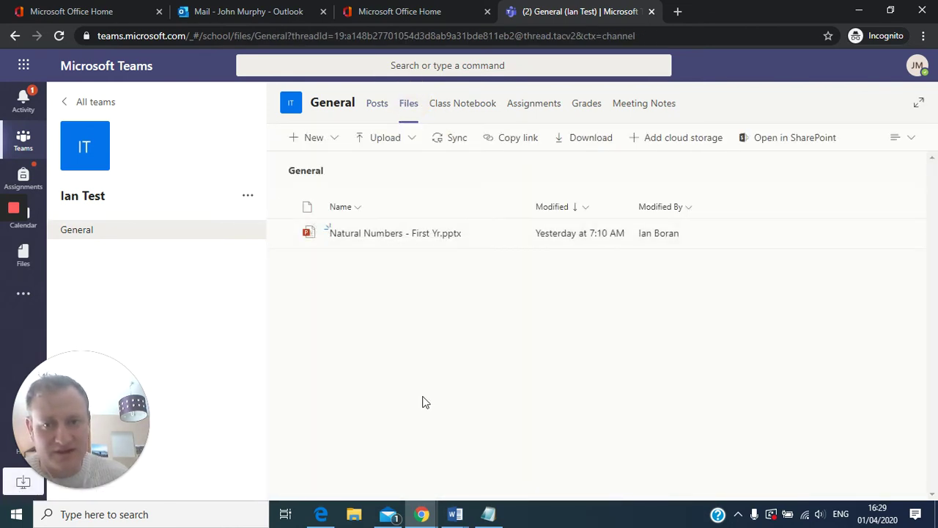
{"action": "left_click", "coordinate": [378, 104]}
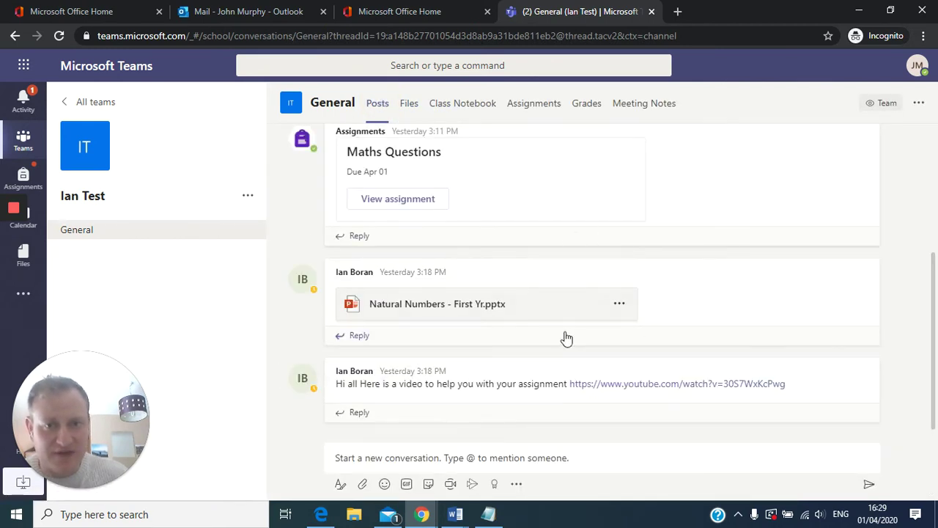
{"action": "scroll", "coordinate": [566, 338], "scroll_direction": "up", "scroll_amount": 5}
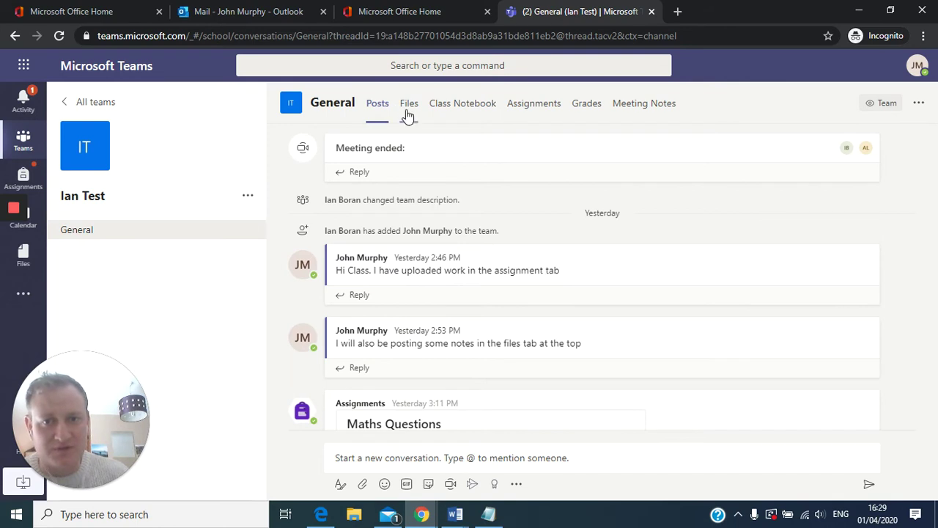
- Open the test team's Assignments, expand Completed Maths Questions, and view 'Introduction to Equations JCHL.docx'
{"action": "left_click", "coordinate": [100, 109]}
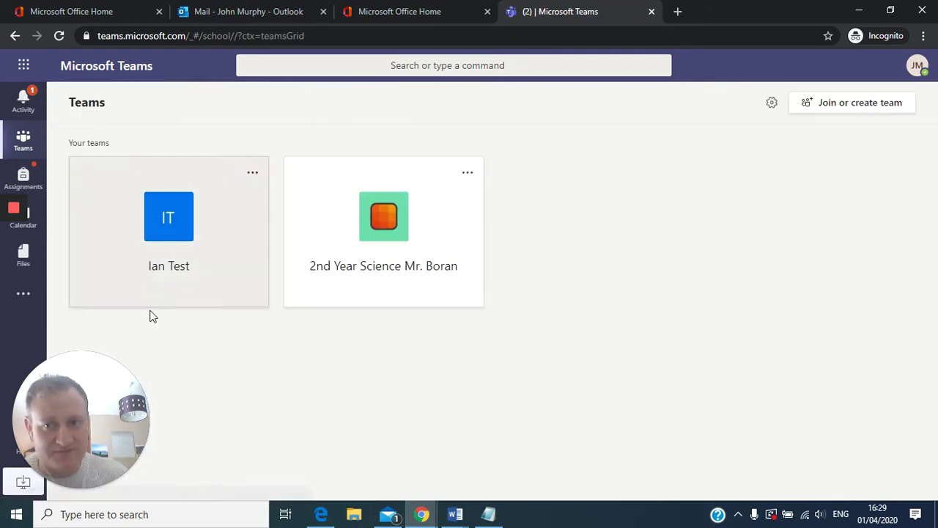
{"action": "left_click", "coordinate": [168, 229]}
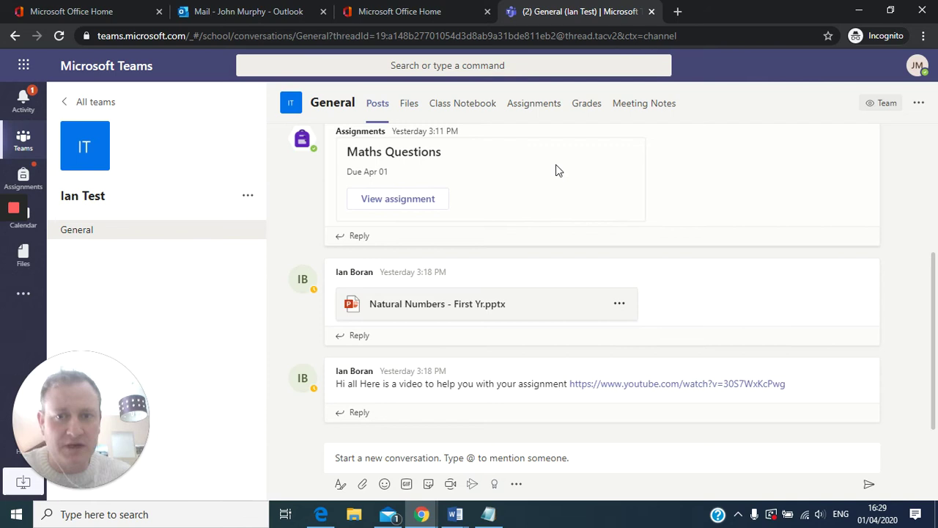
{"action": "left_click", "coordinate": [539, 110]}
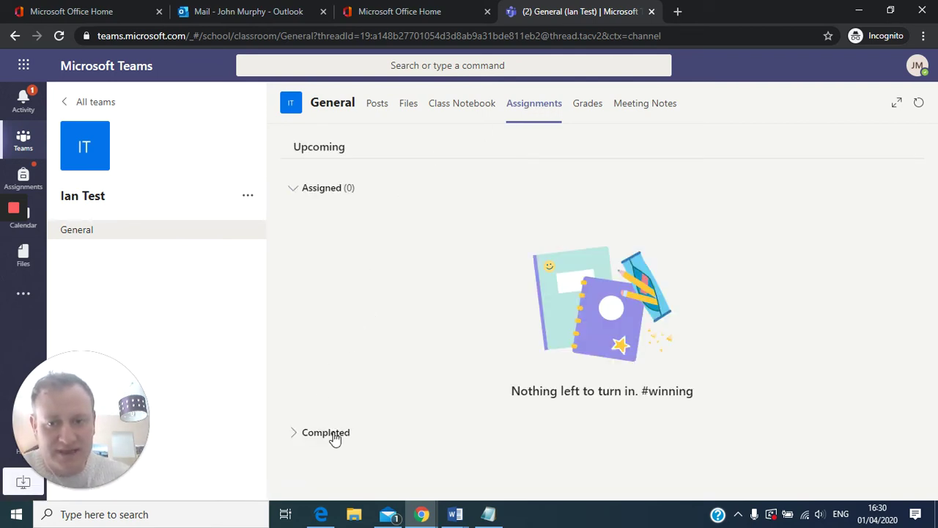
{"action": "left_click", "coordinate": [330, 432]}
{"action": "left_click", "coordinate": [320, 464]}
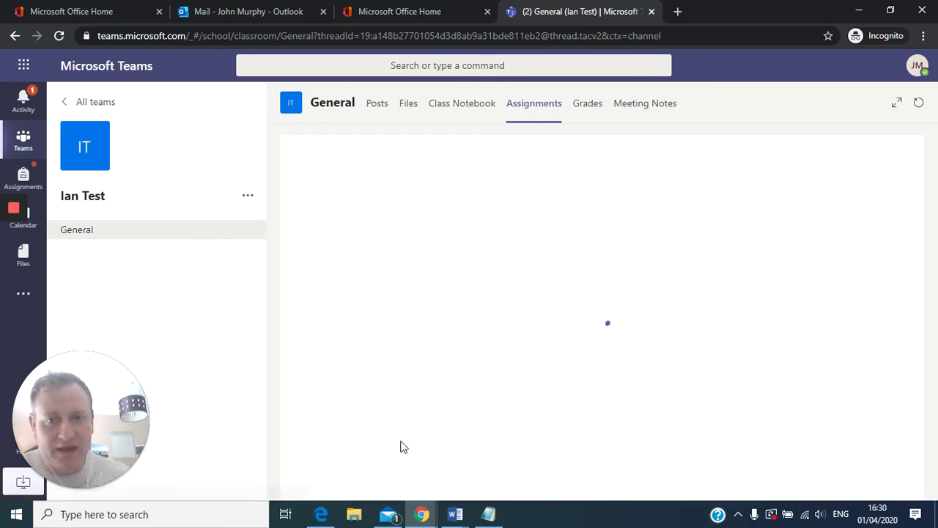
{"action": "left_click", "coordinate": [393, 327]}
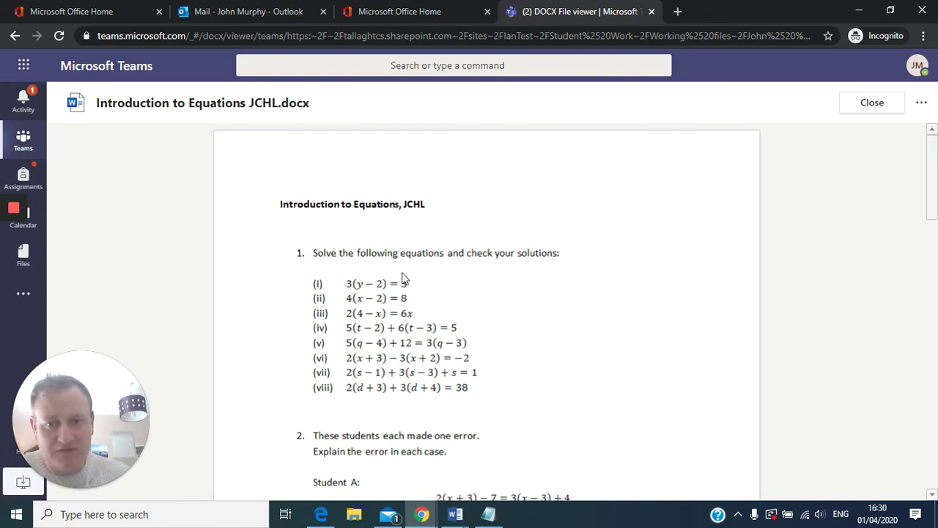
- Close the worksheet, view the submitted homework photo, then return to All teams and Word windows
{"action": "left_click", "coordinate": [859, 106]}
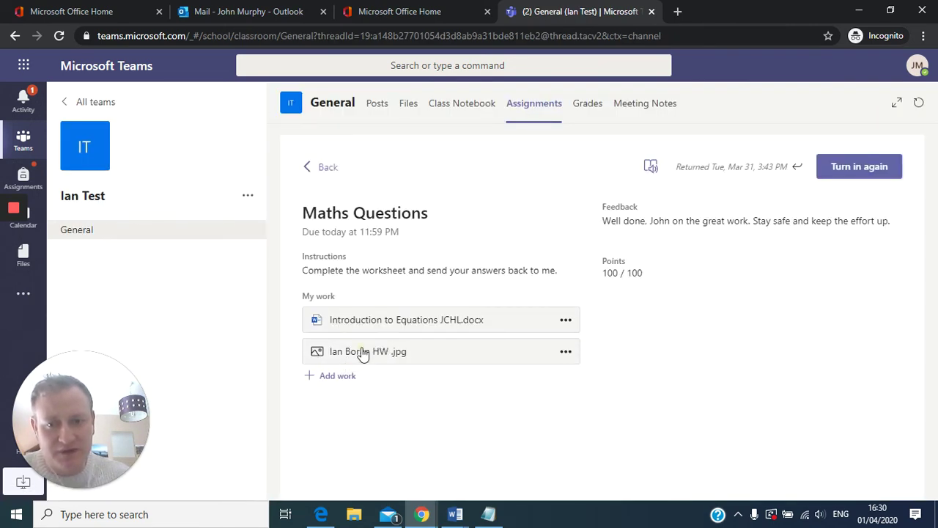
{"action": "left_click", "coordinate": [363, 352]}
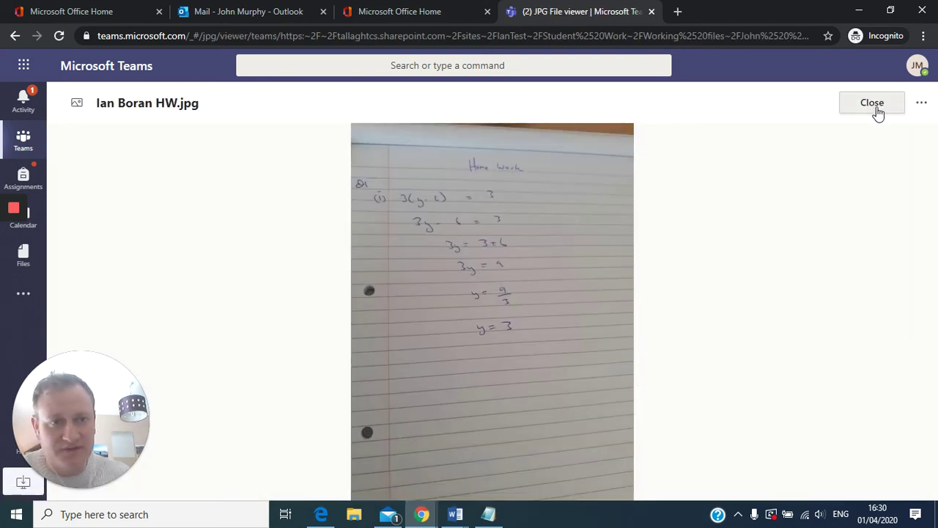
{"action": "left_click", "coordinate": [872, 110]}
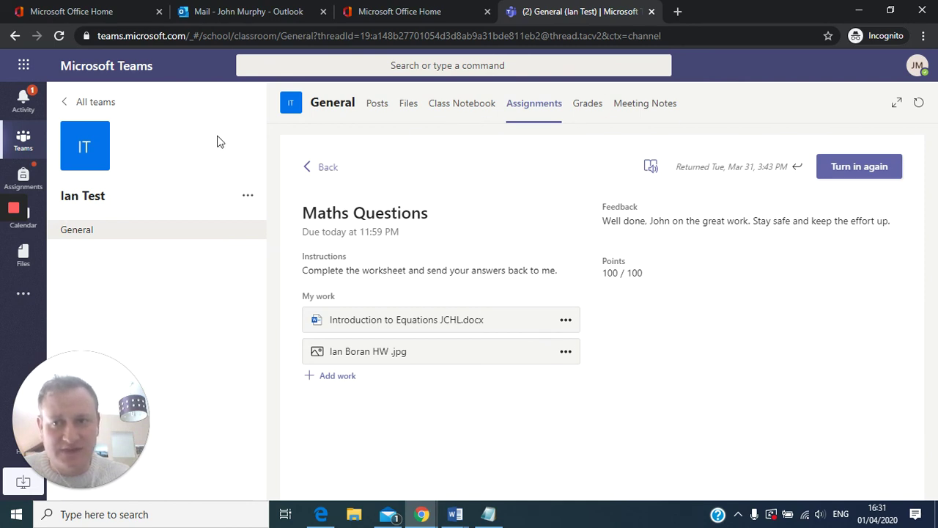
{"action": "left_click", "coordinate": [85, 102]}
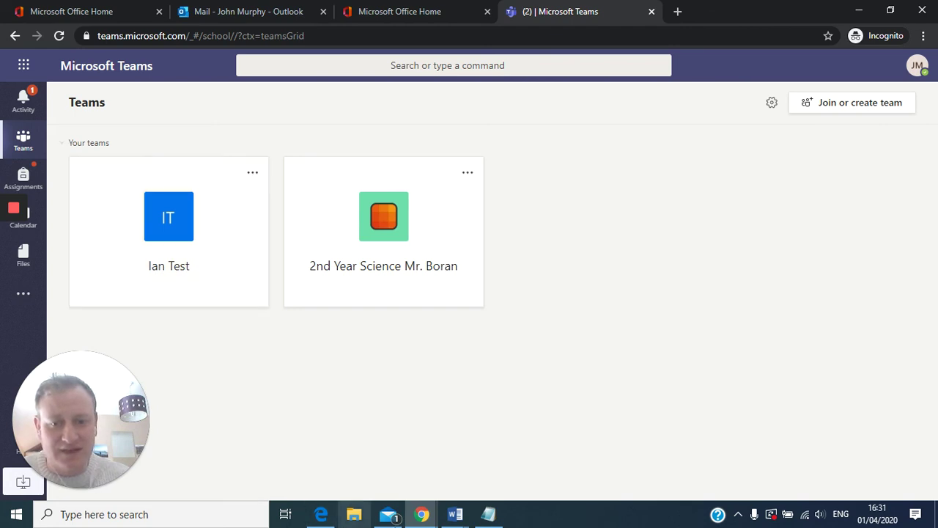
{"action": "left_click", "coordinate": [455, 514]}
- Bring Document5 to the front and scroll up to the TCS crest and support contacts
{"action": "left_click", "coordinate": [451, 458]}
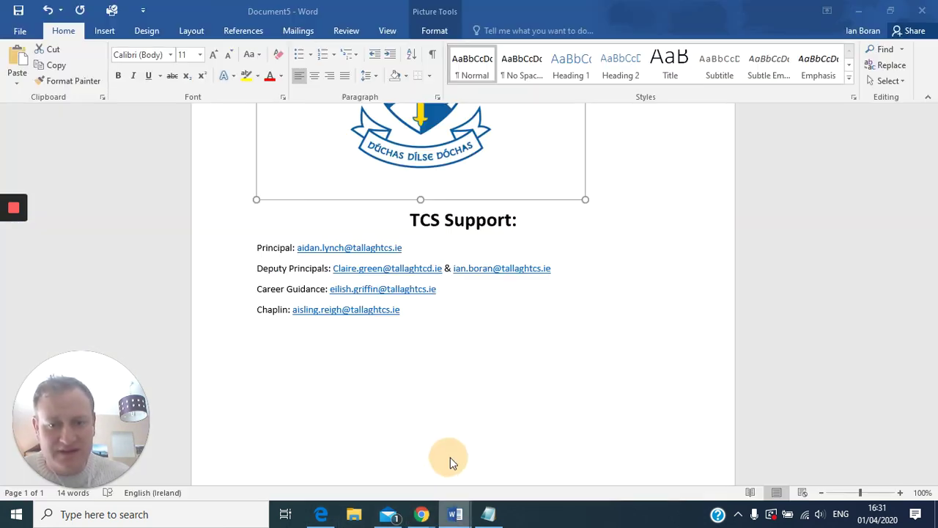
{"action": "scroll", "coordinate": [530, 383], "scroll_direction": "up", "scroll_amount": 3}
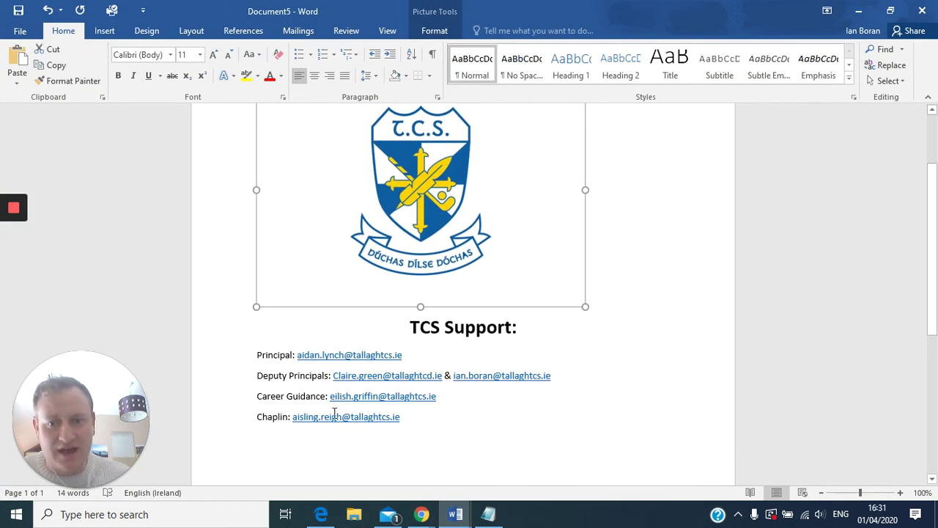